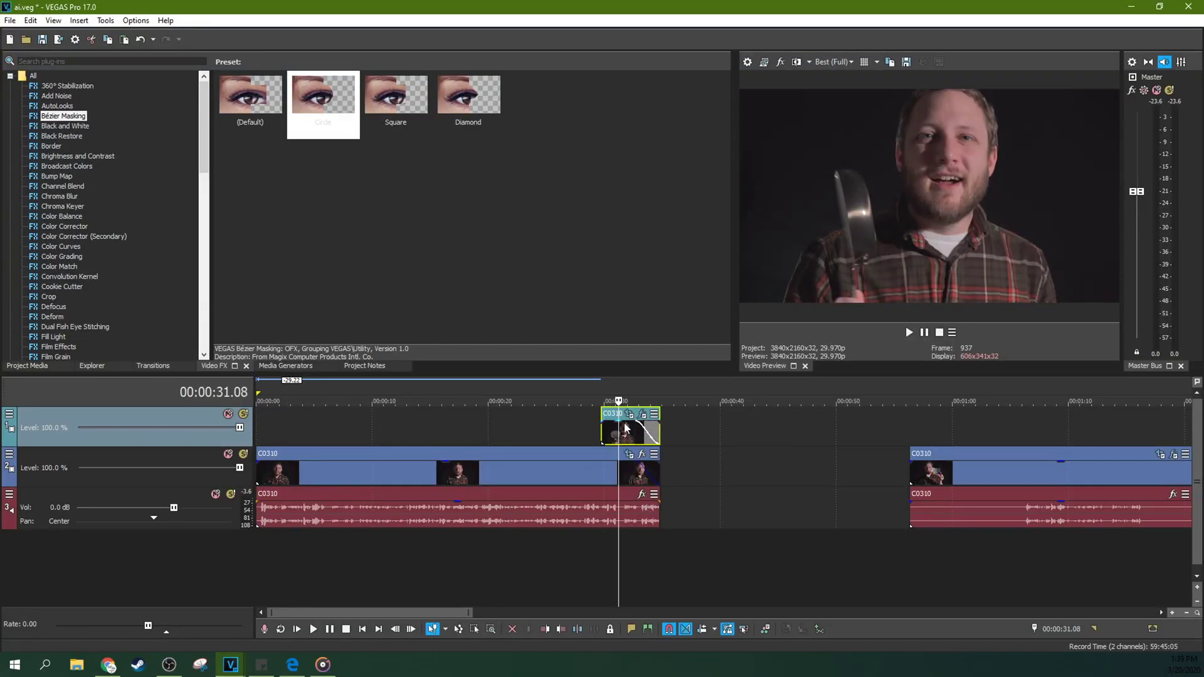
# Circle-mask the track-1 clip, raise red, lower green, lift blue's dark end, and save
pyautogui.click(335, 113)
pyautogui.moveTo(334, 113); pyautogui.dragTo(625, 434)
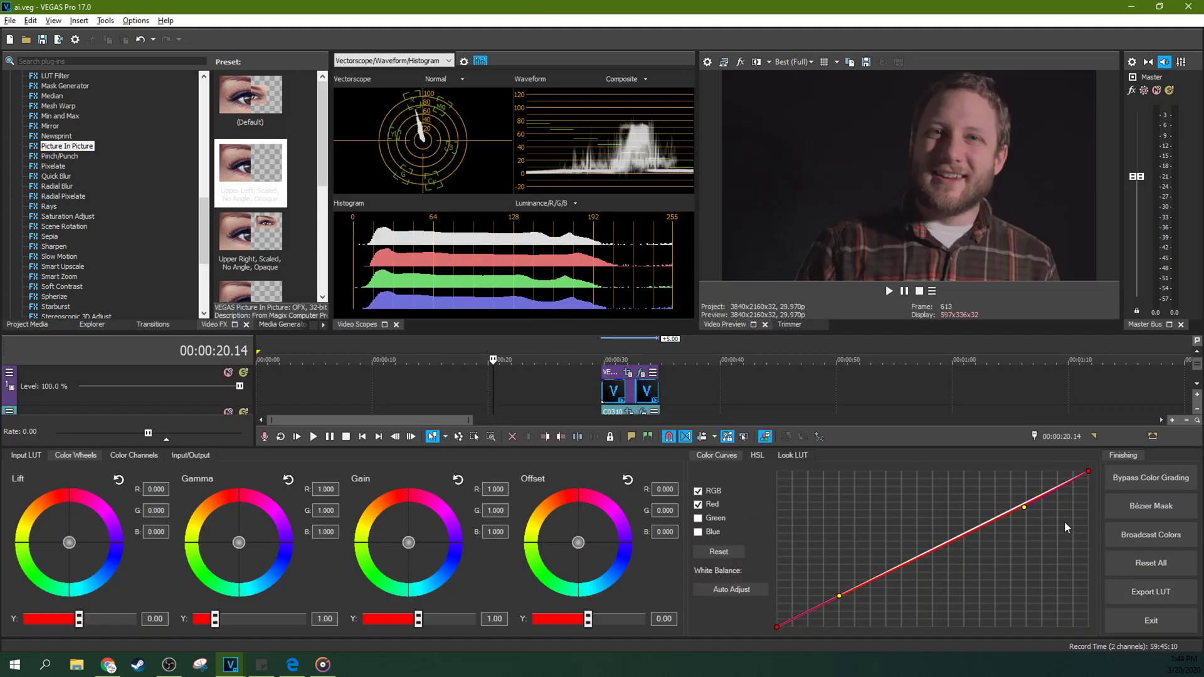
pyautogui.moveTo(1025, 507); pyautogui.dragTo(1007, 432)
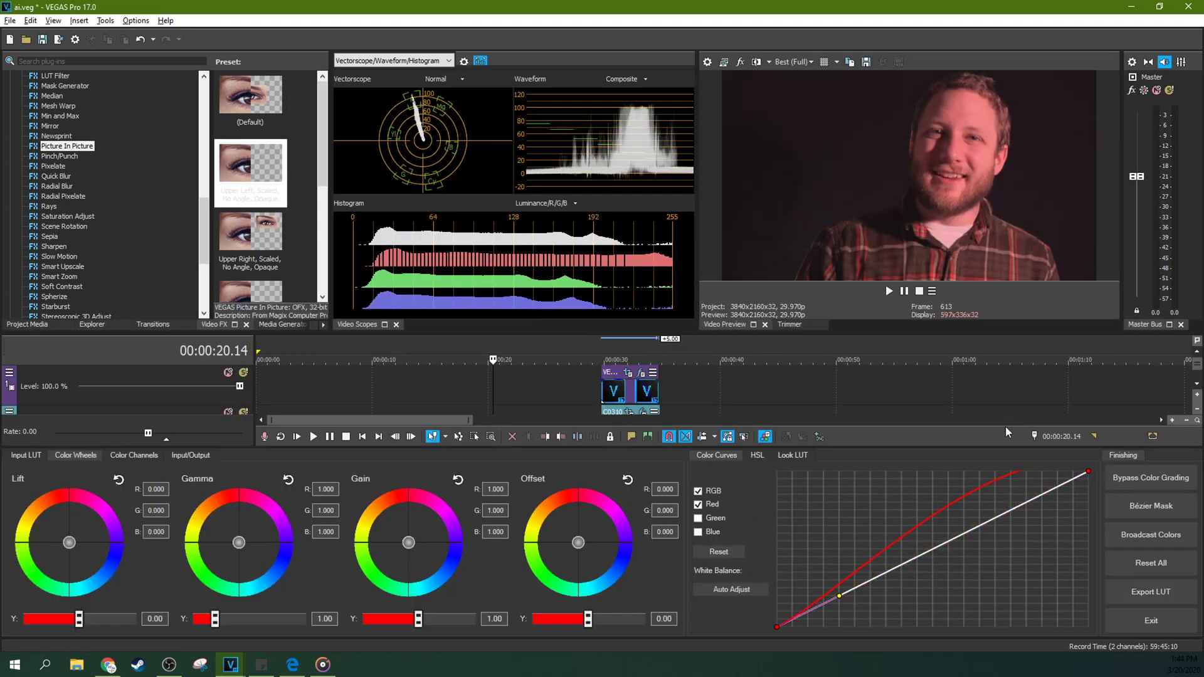
pyautogui.click(698, 520)
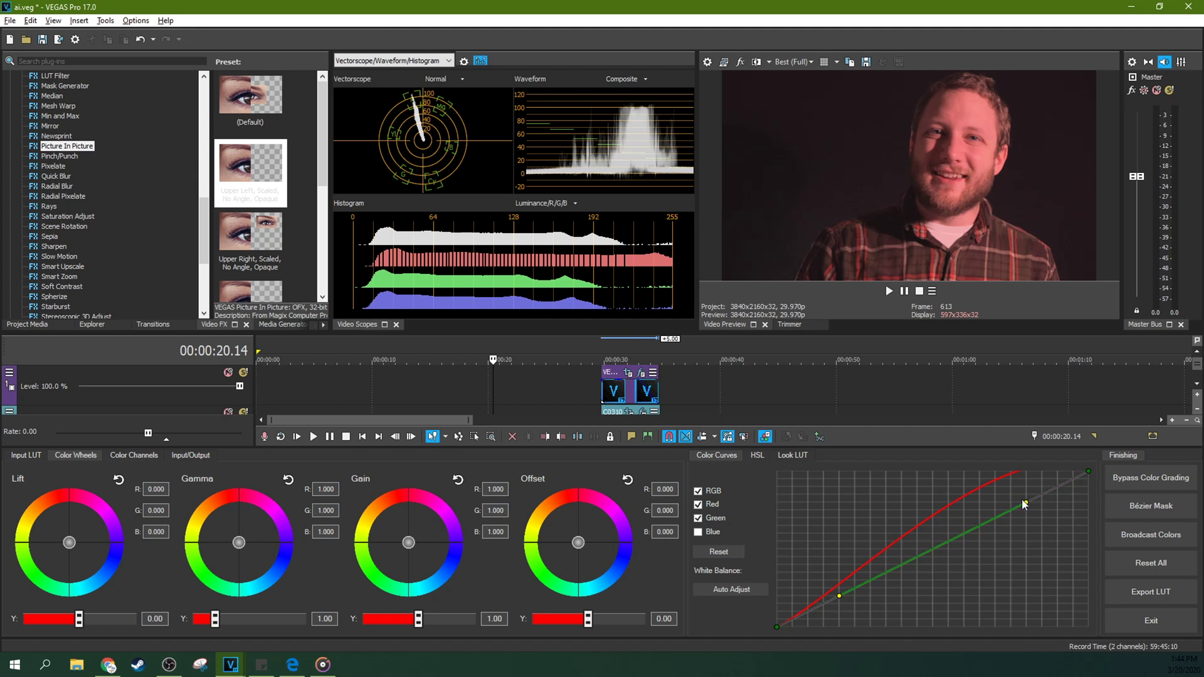
pyautogui.moveTo(1025, 504); pyautogui.dragTo(1104, 650)
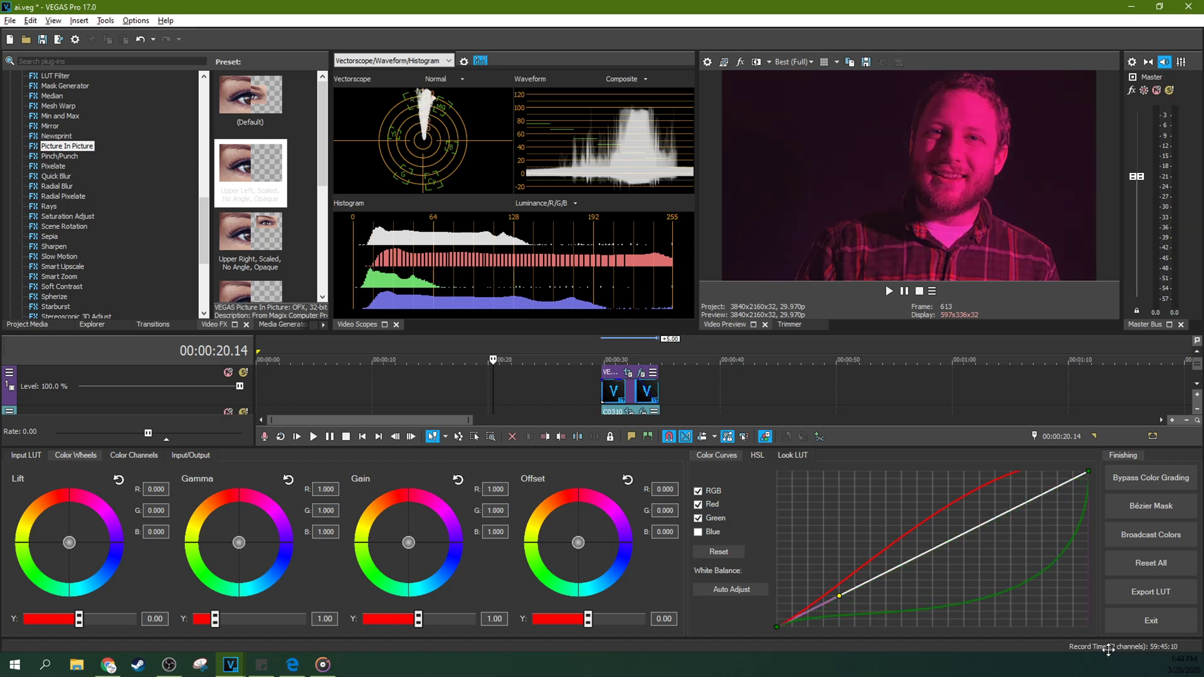
pyautogui.click(698, 533)
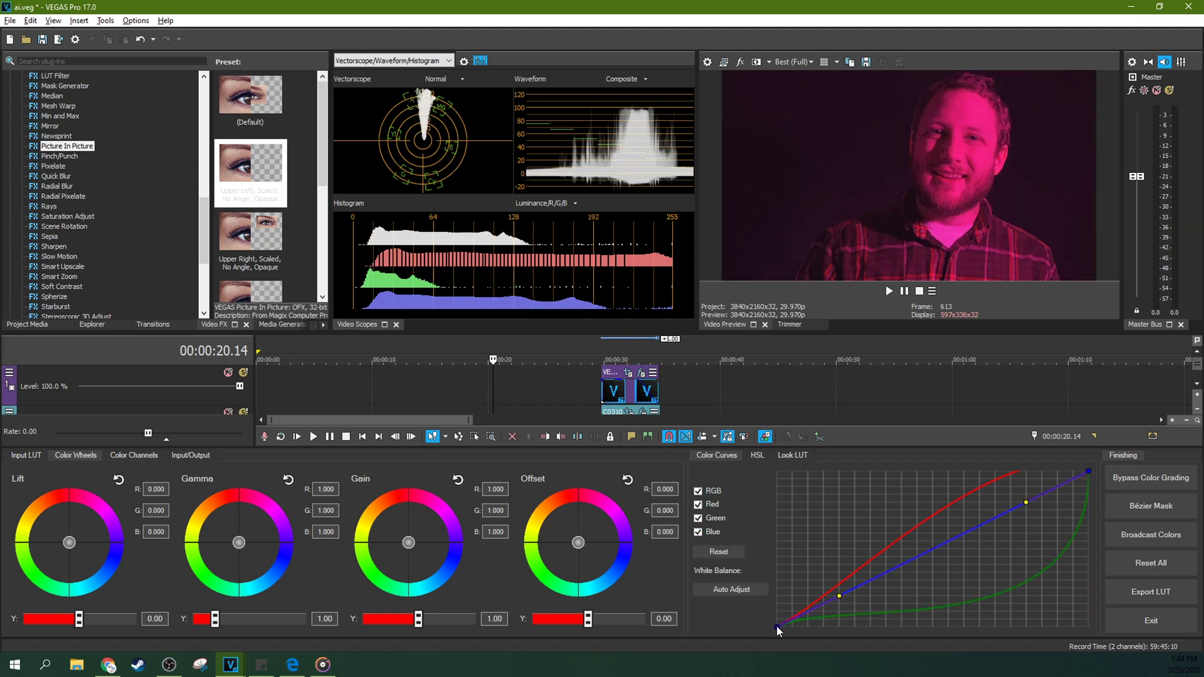
pyautogui.moveTo(778, 629); pyautogui.dragTo(783, 473)
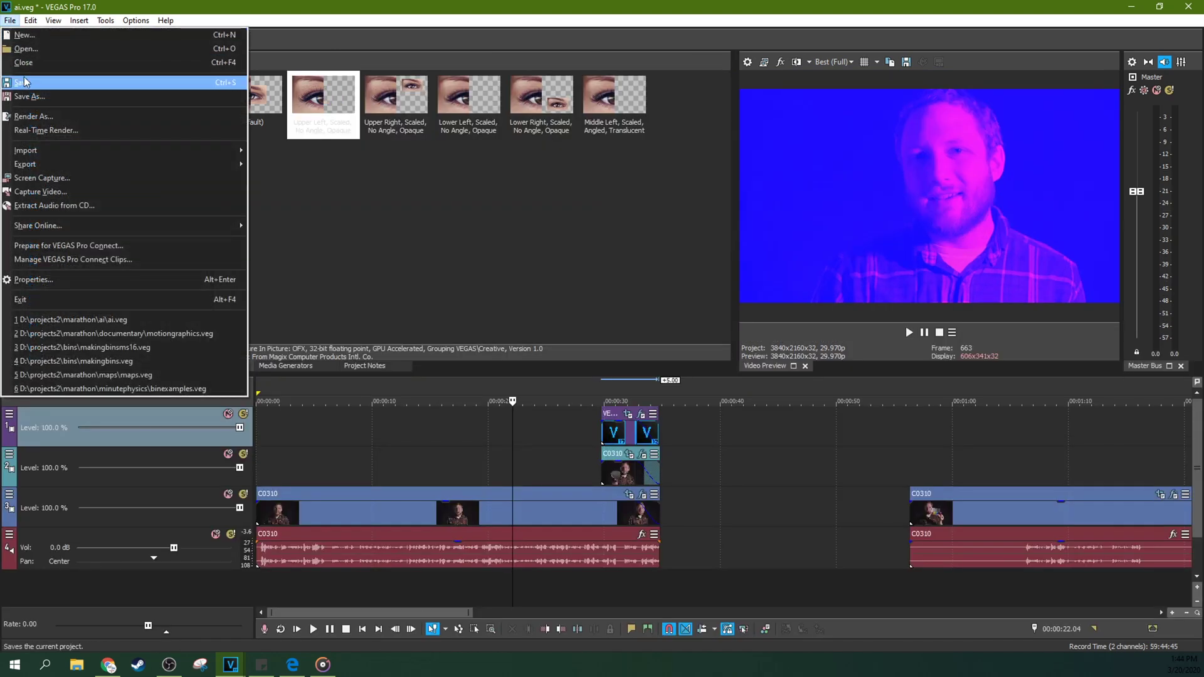
pyautogui.click(24, 81)
# Check the Render As dialog, then add C0310.MP4 again starting near the 0:43 mark
pyautogui.click(10, 20)
pyautogui.click(33, 116)
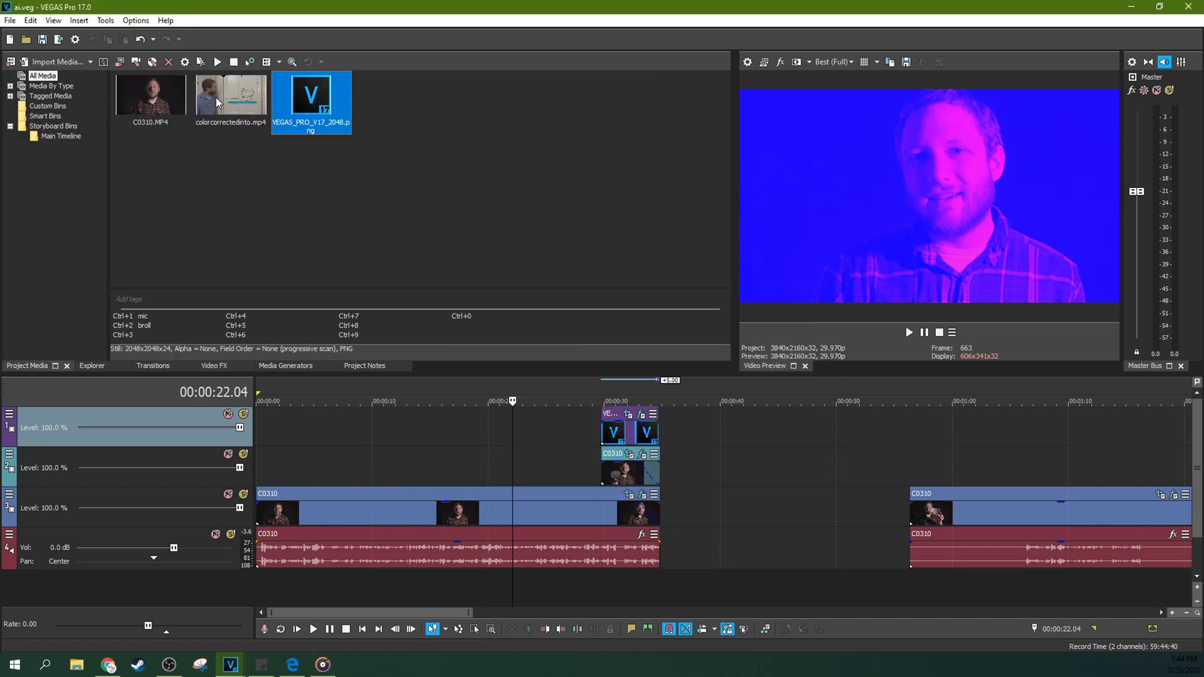
pyautogui.moveTo(150, 94); pyautogui.dragTo(914, 527)
pyautogui.click(925, 526)
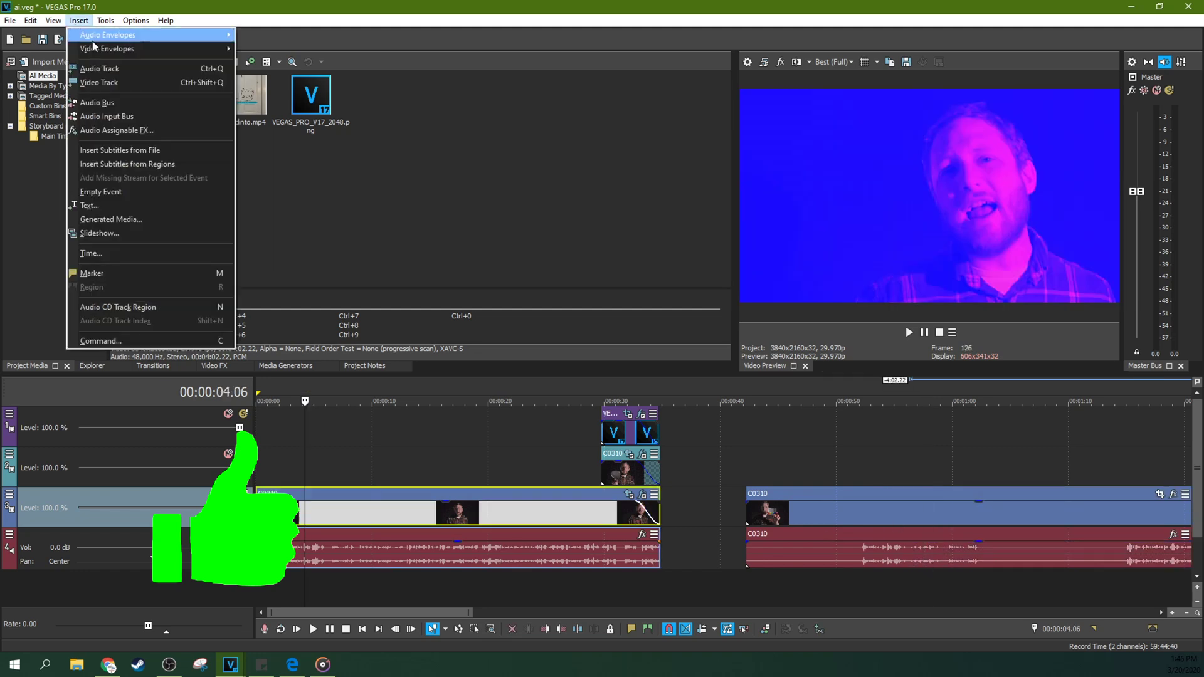
# Add an Event Velocity envelope to the first C0310 clip with a speed peak near 0:04
pyautogui.moveTo(150, 48)
pyautogui.click(270, 96)
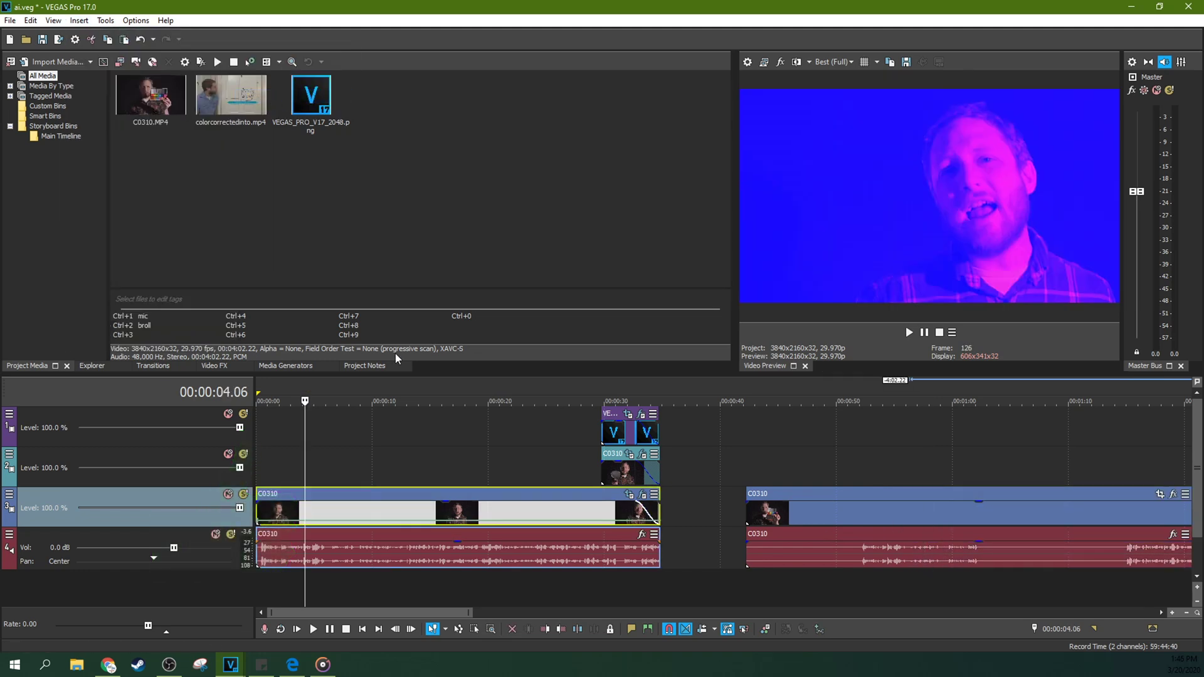
pyautogui.moveTo(308, 524); pyautogui.dragTo(335, 521)
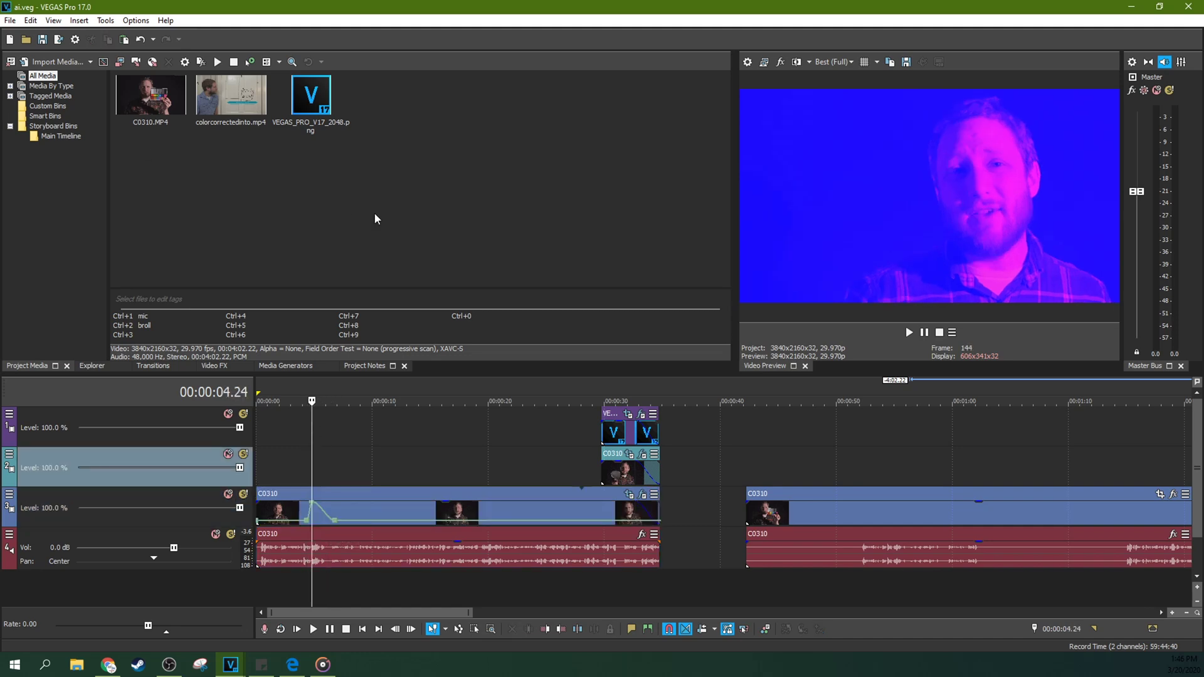
# Review the project's video properties, close them, and bring up the Help menu
pyautogui.click(749, 64)
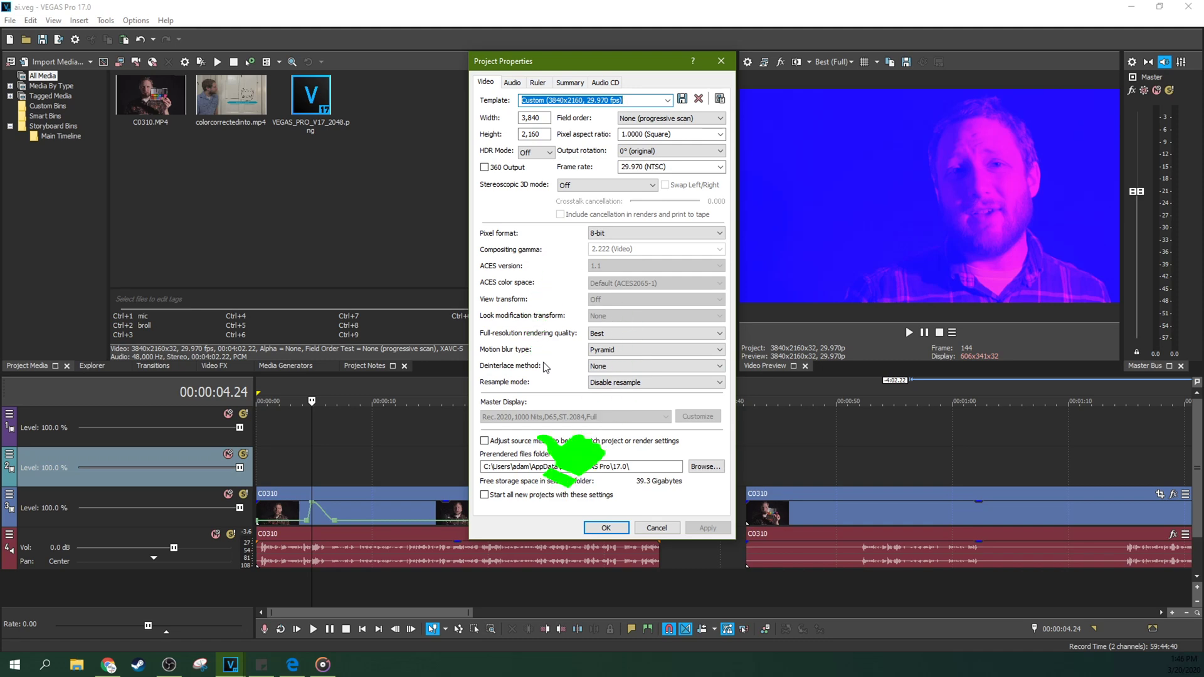
pyautogui.click(721, 61)
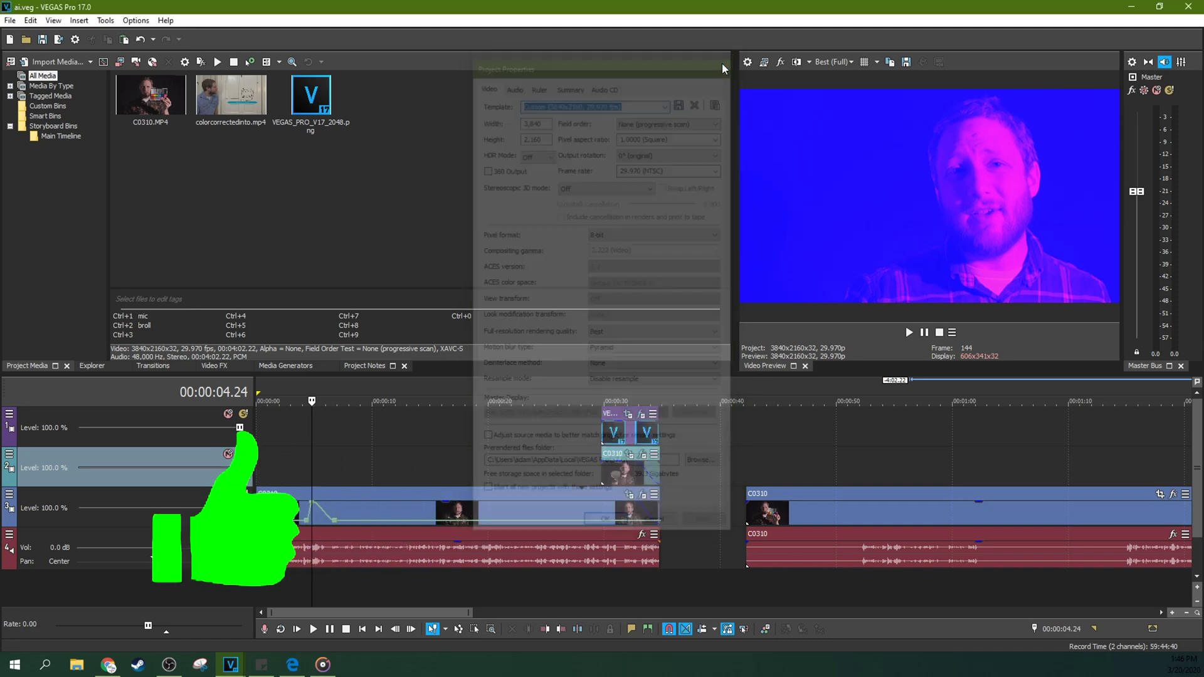
pyautogui.click(166, 20)
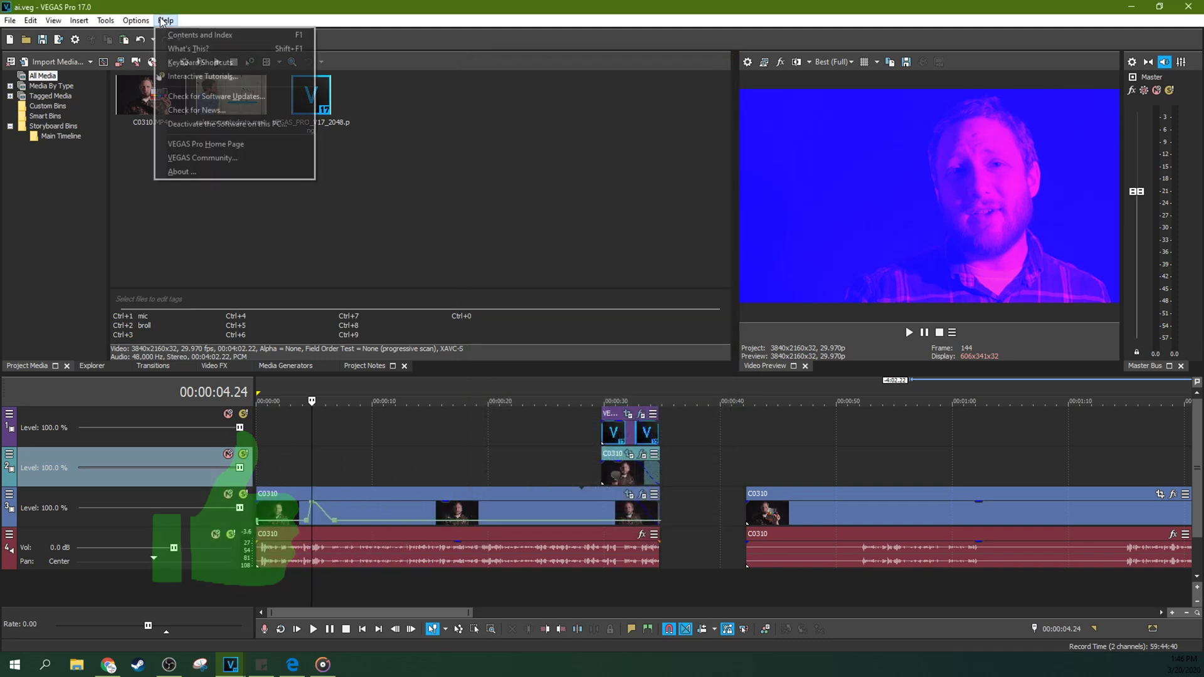
# View VEGAS Pro's About information, then set track 1's compositing mode to Overlay
pyautogui.click(182, 172)
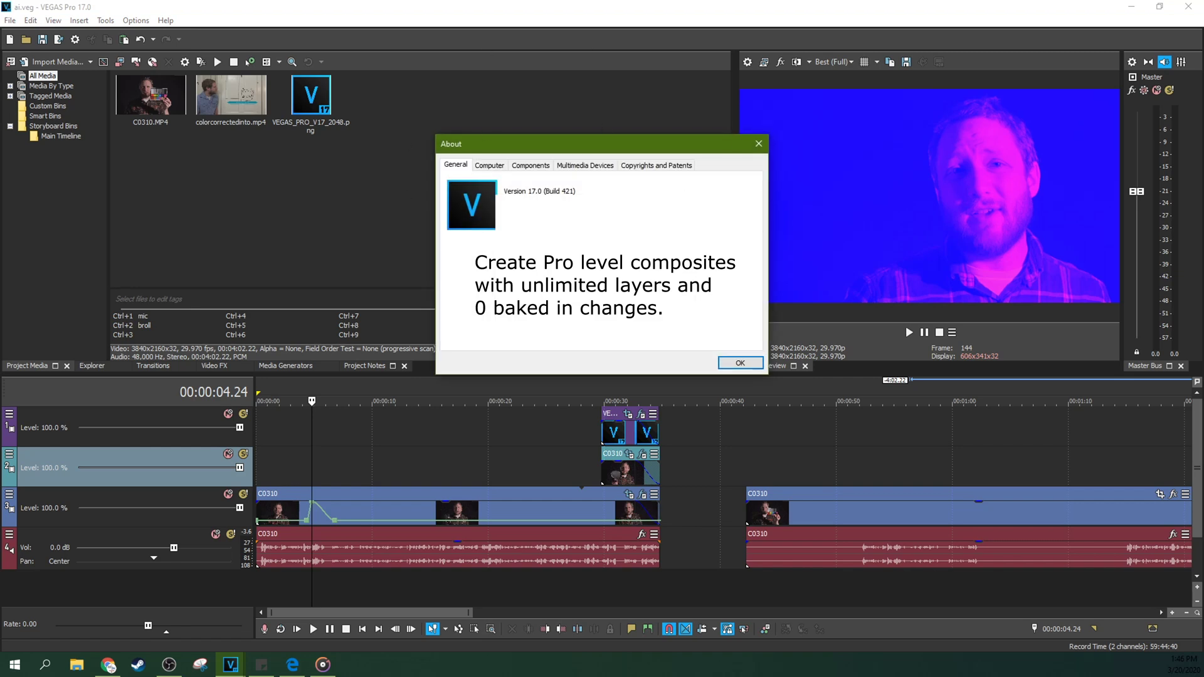
pyautogui.click(759, 144)
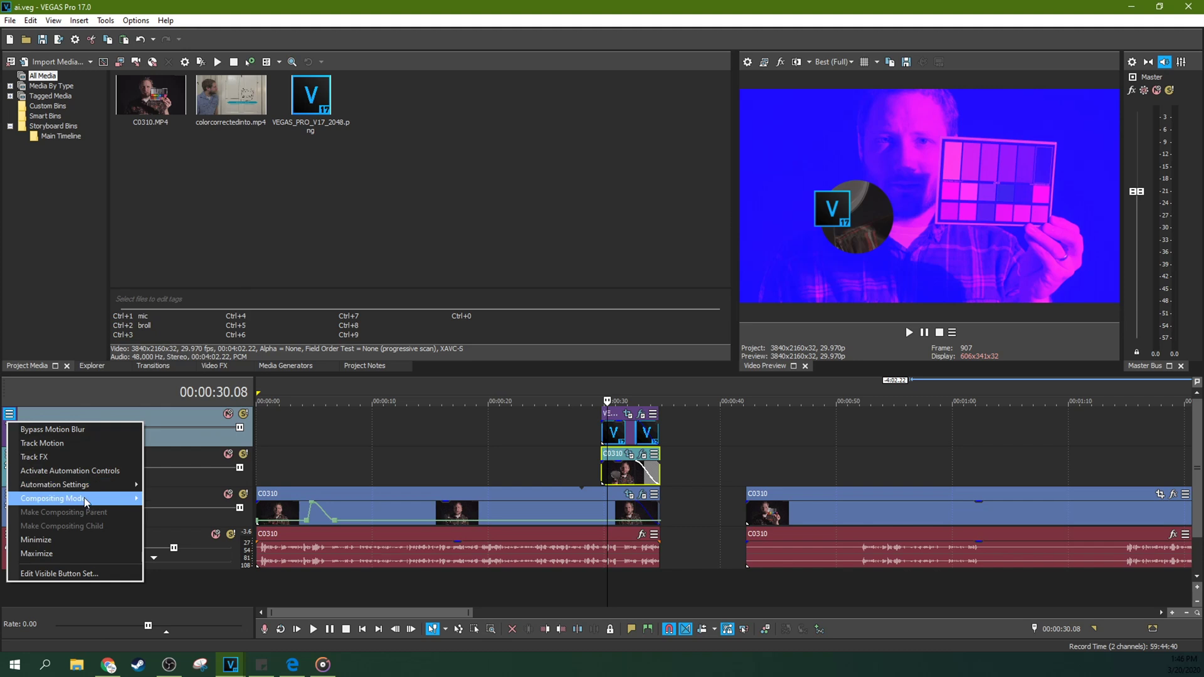
pyautogui.moveTo(88, 499)
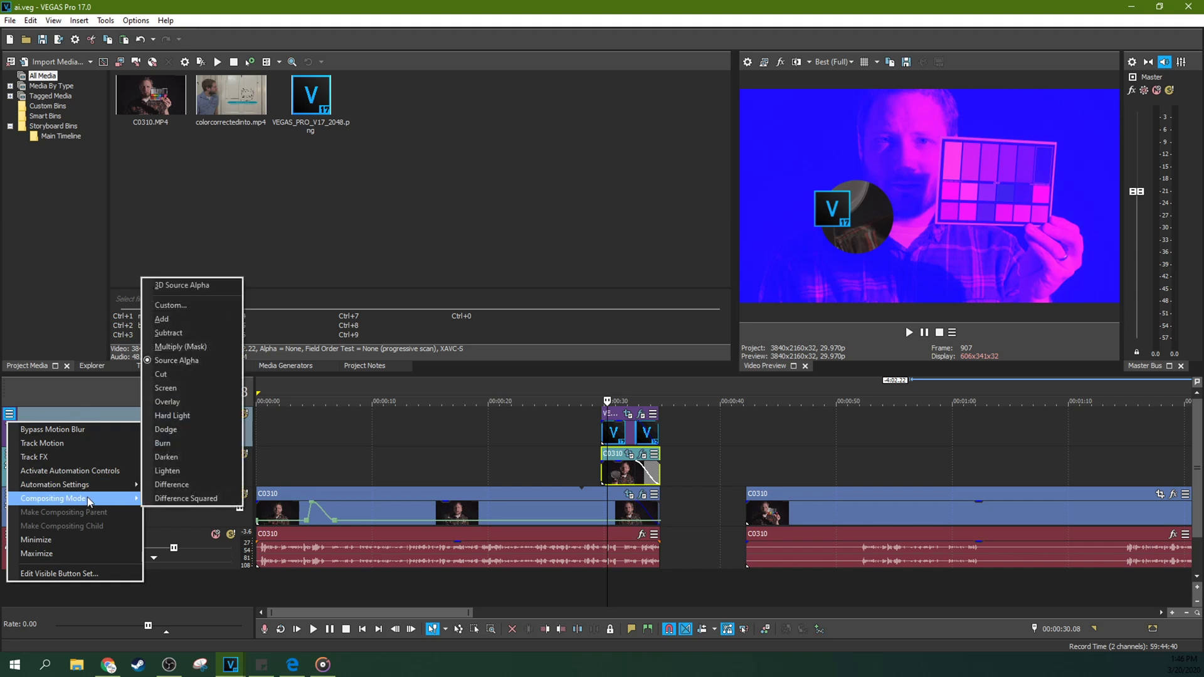
pyautogui.click(168, 402)
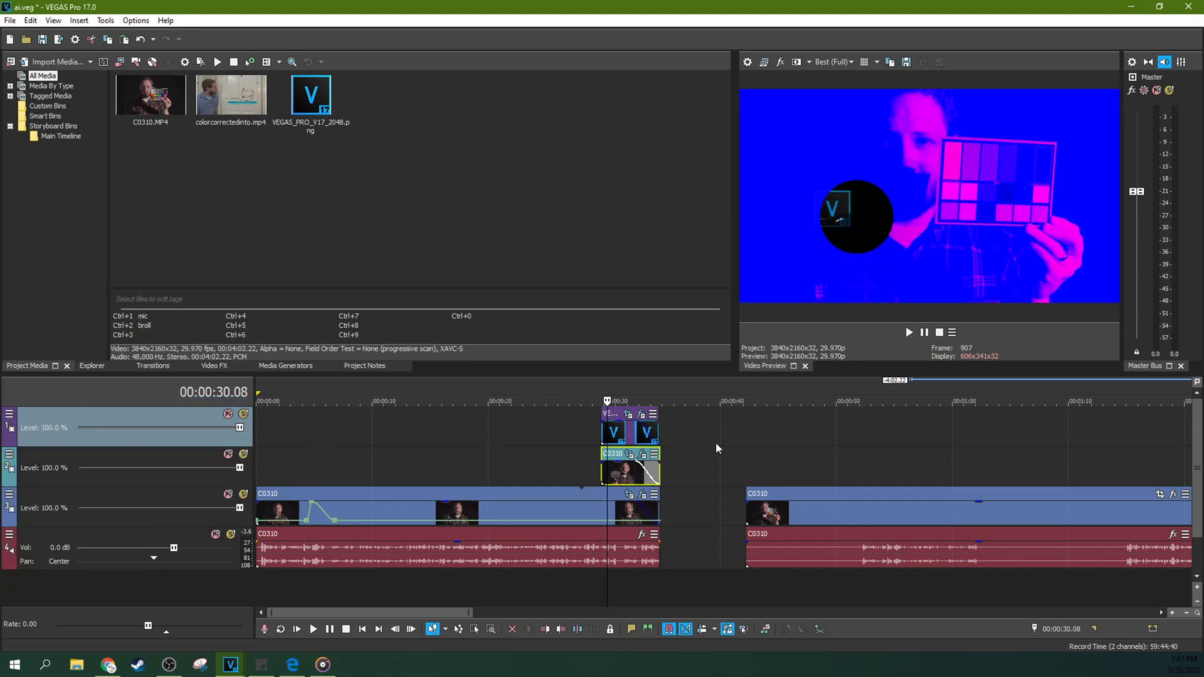
# Preview the Overlay blend on the logo event, then select the timeline's opening six seconds
pyautogui.click(618, 429)
pyautogui.press('space')
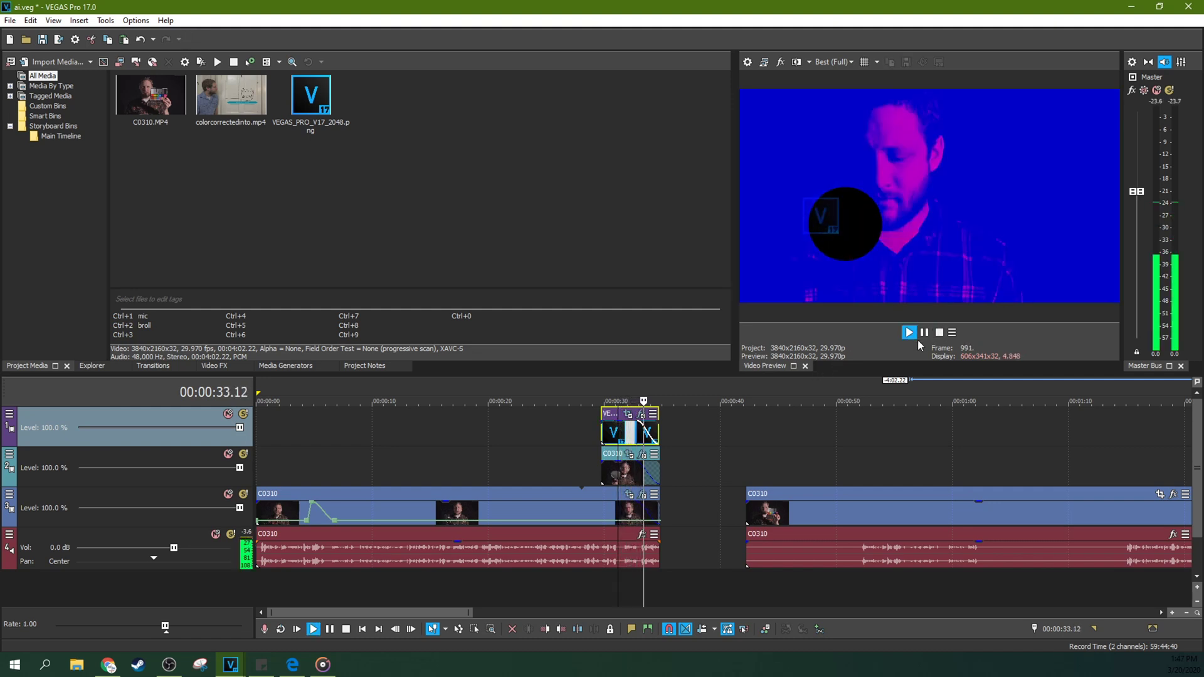
pyautogui.click(926, 333)
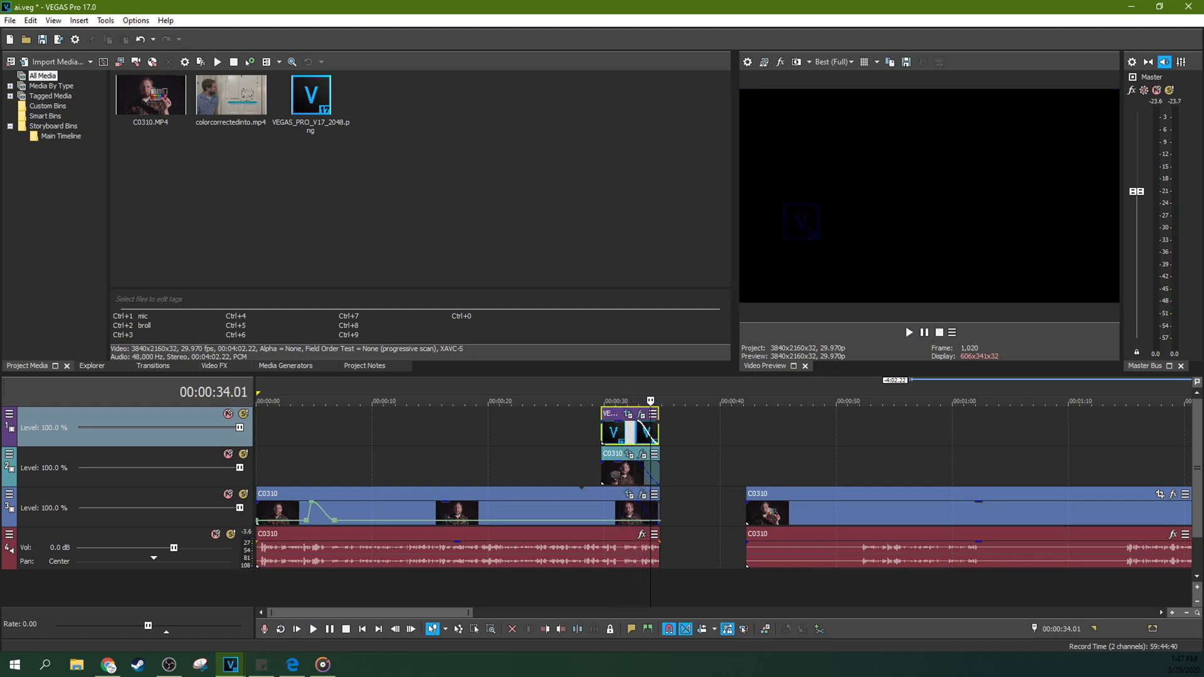
pyautogui.click(649, 556)
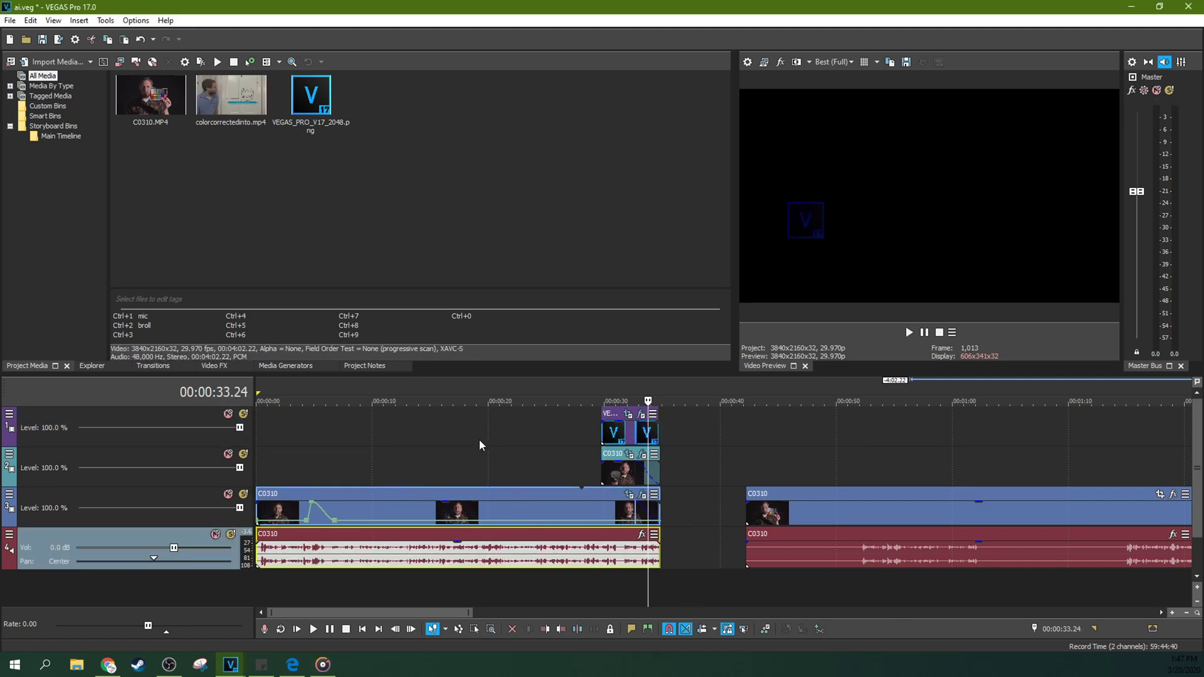
pyautogui.moveTo(332, 402); pyautogui.dragTo(257, 402)
# Loop-play the selected opening six seconds, stop at 00:00:02.18, and return to VEGAS
pyautogui.rightClick(292, 402)
pyautogui.click(319, 419)
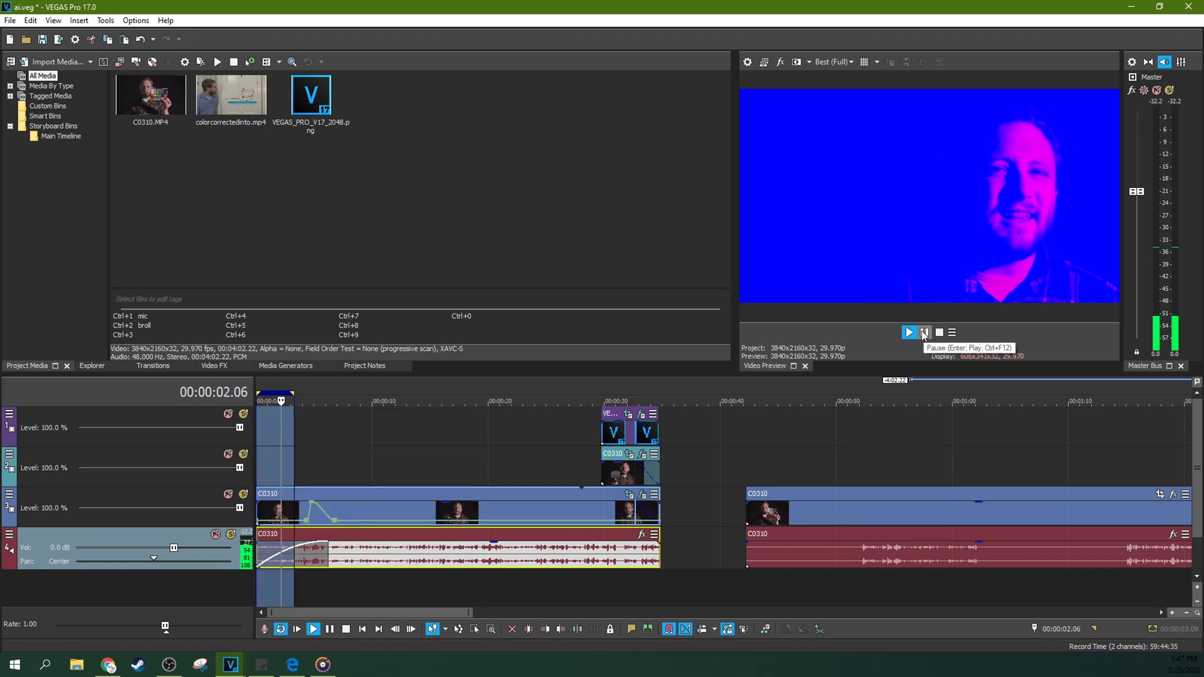
pyautogui.click(923, 333)
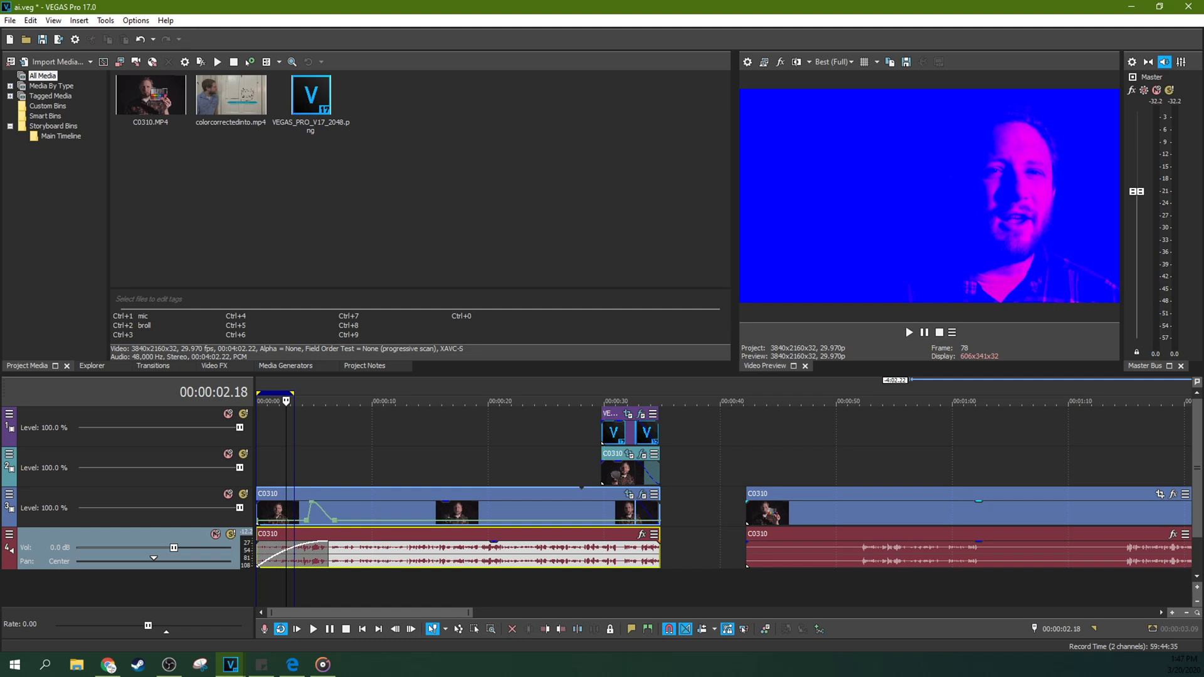
pyautogui.hotkey('alt', 'Tab')
pyautogui.hotkey('alt', 'Tab')
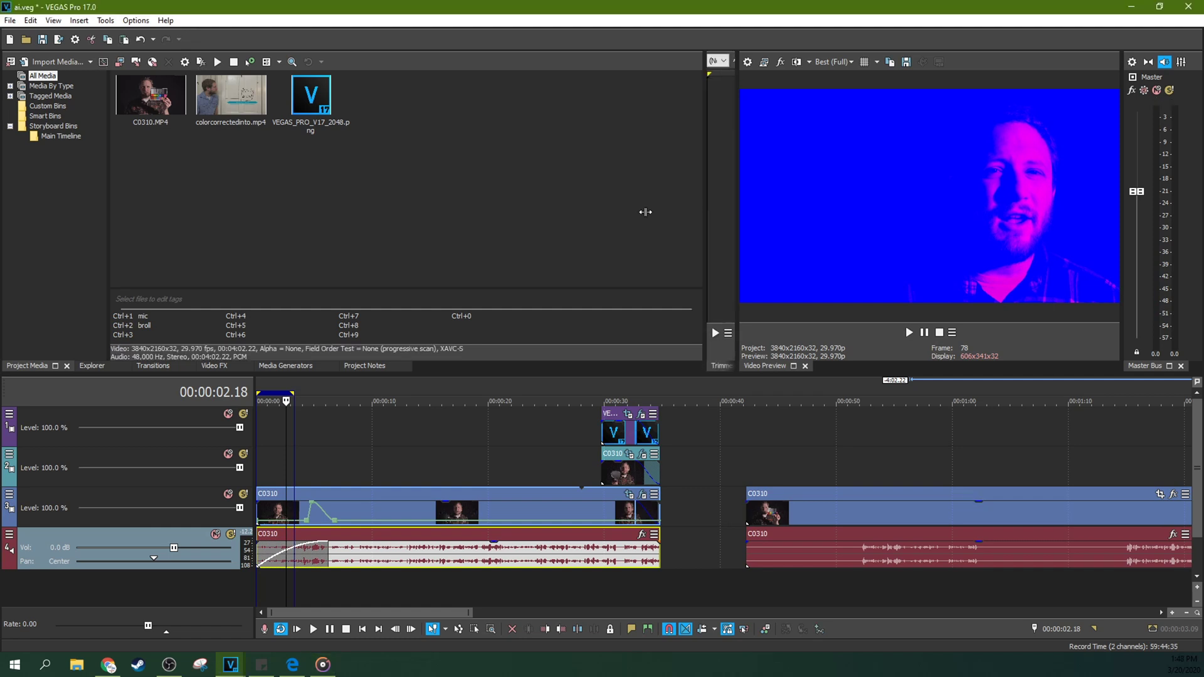
pyautogui.hotkey('alt', '2')
# Close the Trimmer, enlarge the preview, and play the track-2 composite from 00:00:29.22 to 00:00:35.05
pyautogui.moveTo(731, 208); pyautogui.dragTo(457, 215)
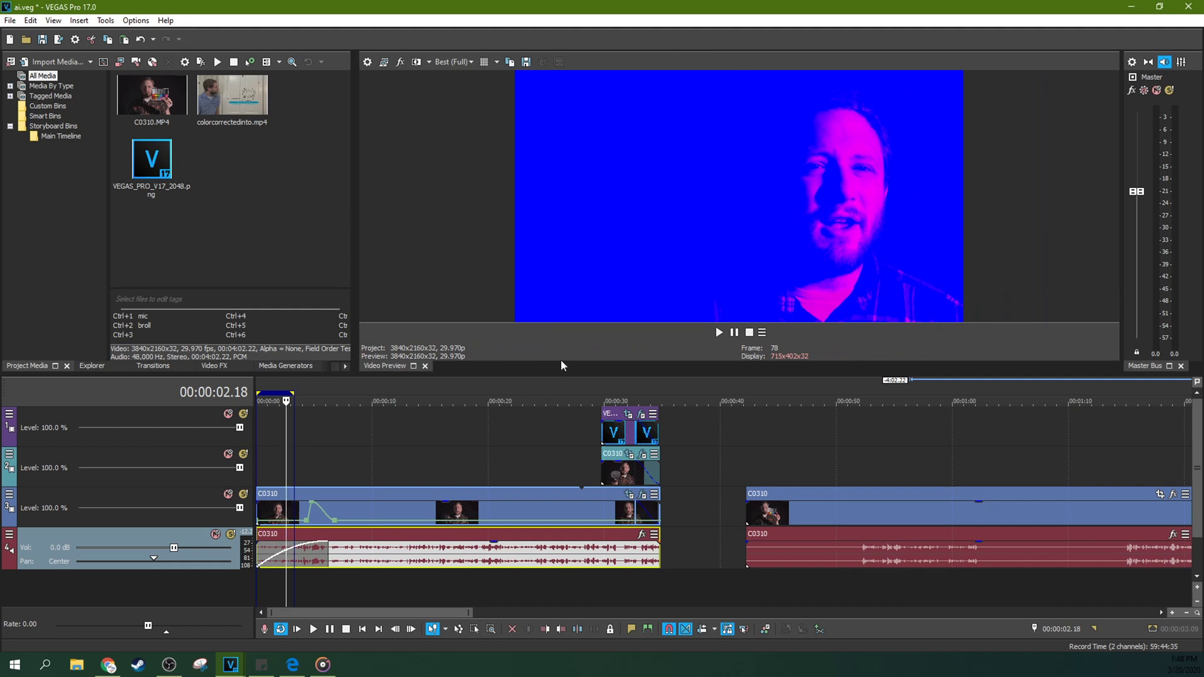
pyautogui.moveTo(559, 375); pyautogui.dragTo(563, 465)
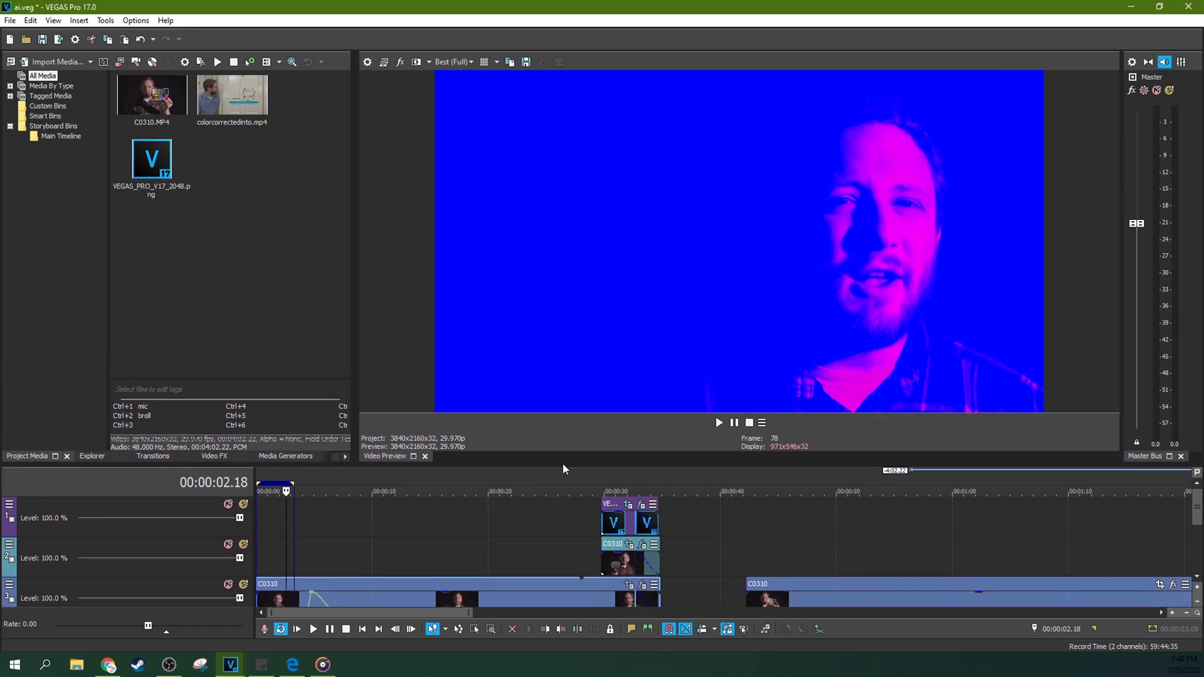
pyautogui.click(601, 555)
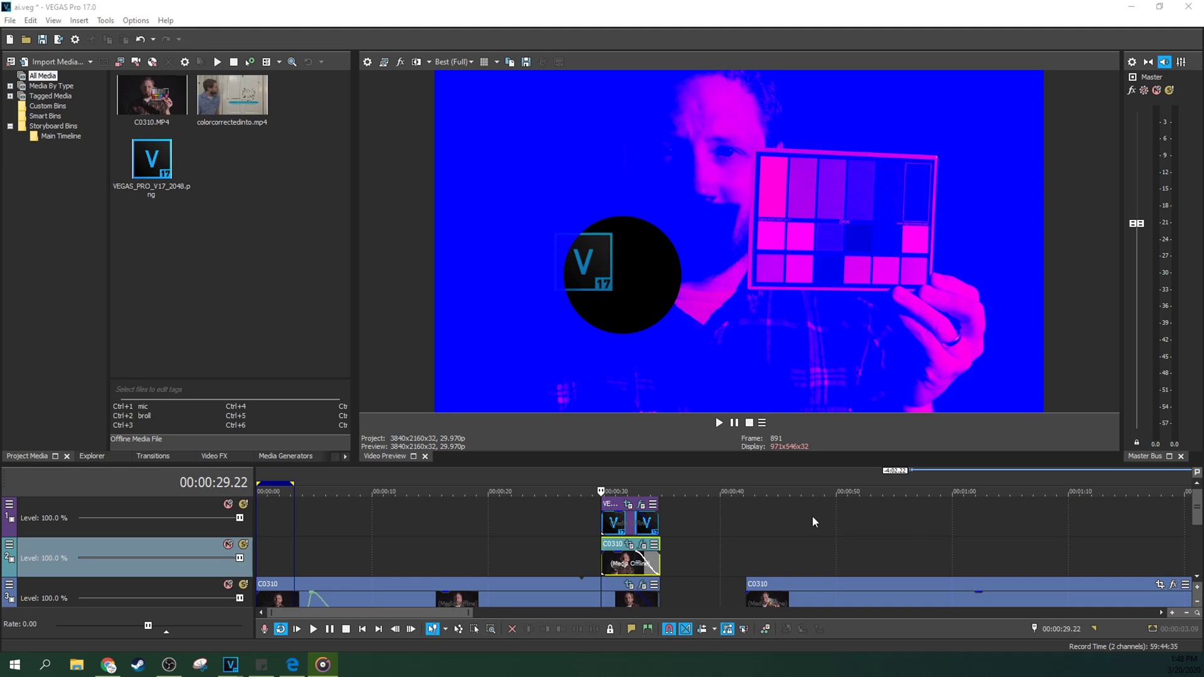
pyautogui.click(720, 423)
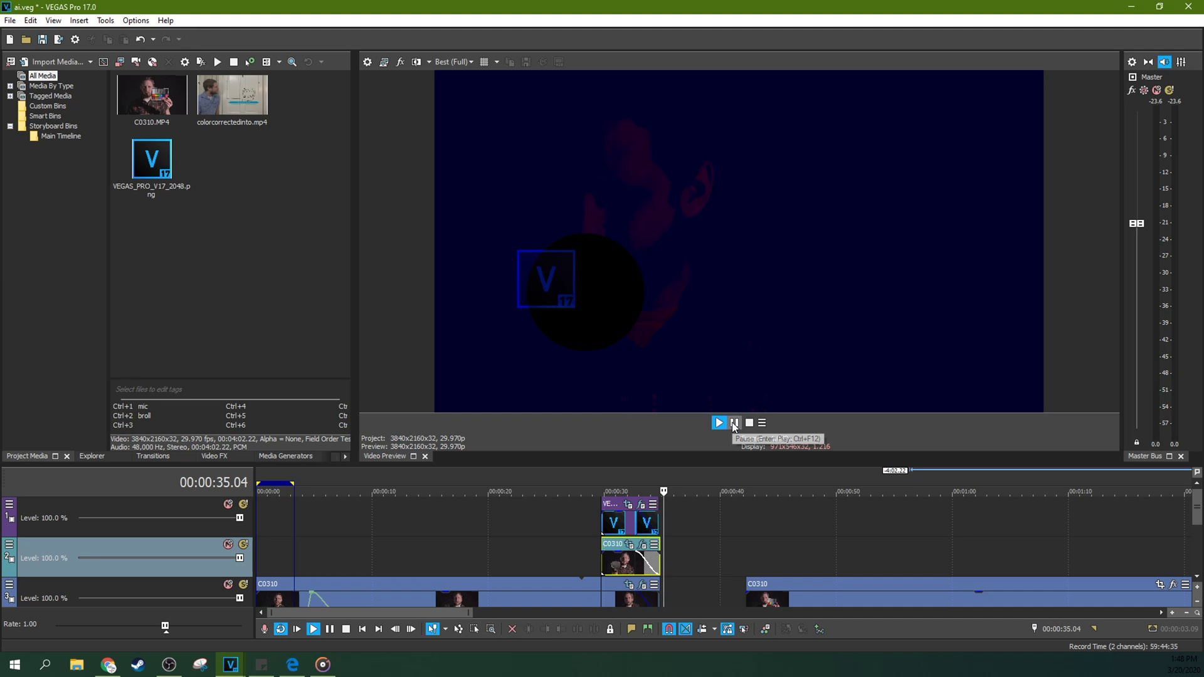
pyautogui.click(733, 423)
pyautogui.click(11, 22)
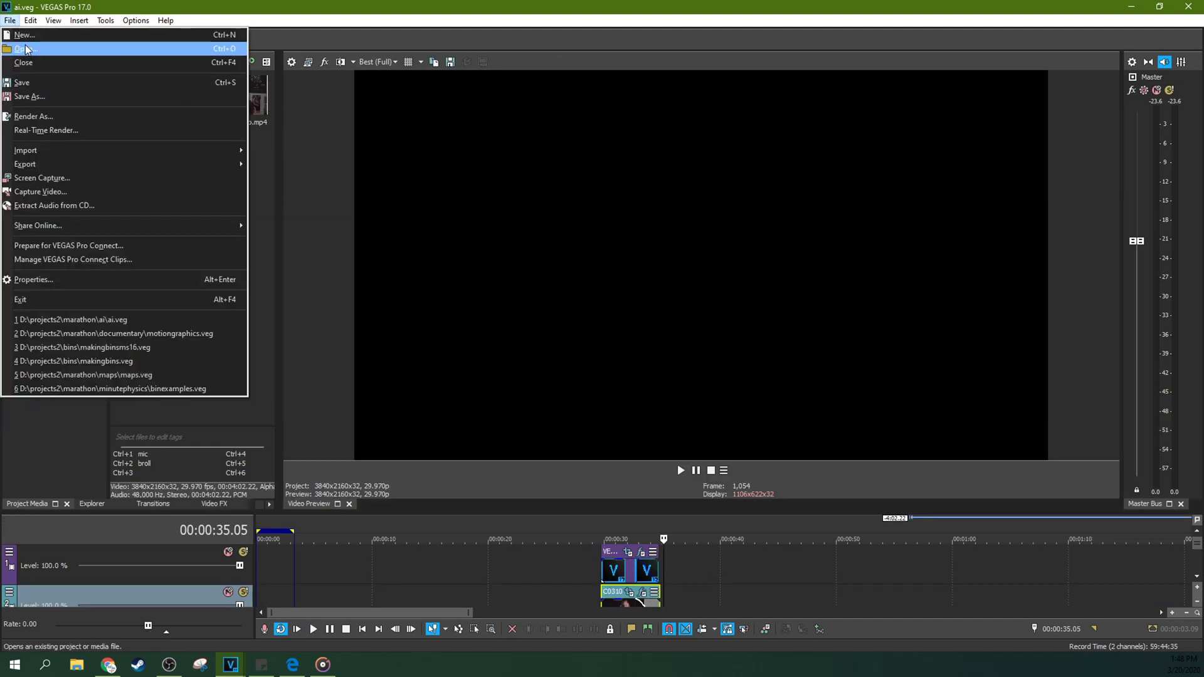
pyautogui.click(72, 119)
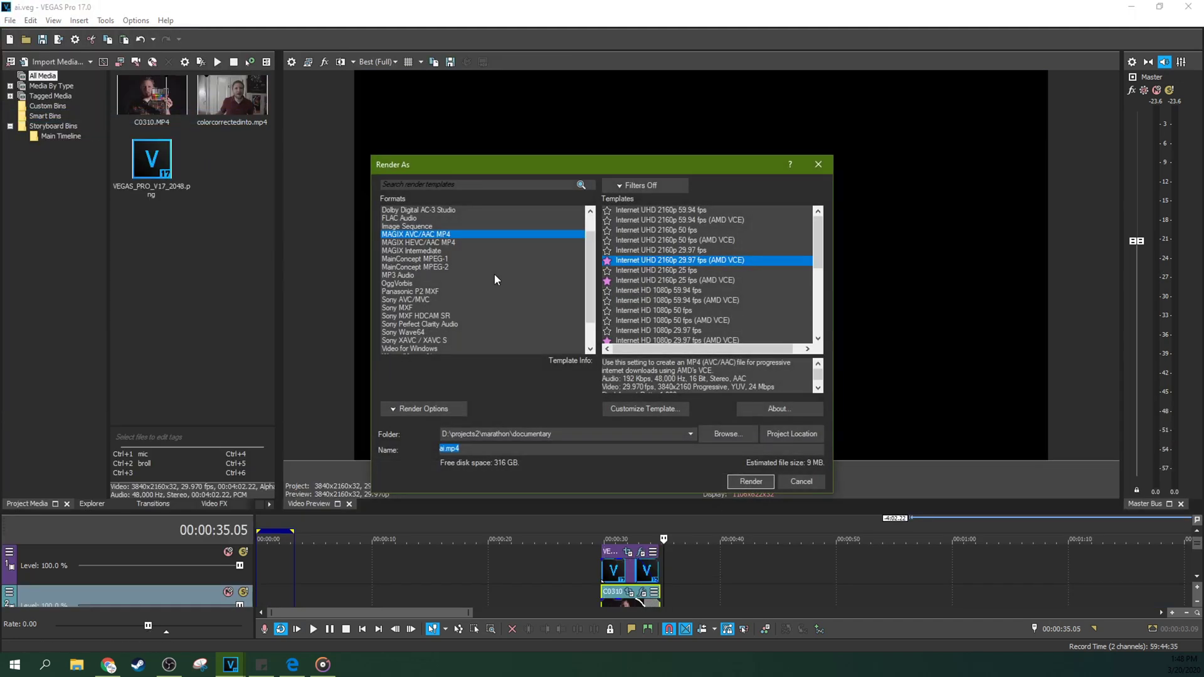
pyautogui.click(818, 166)
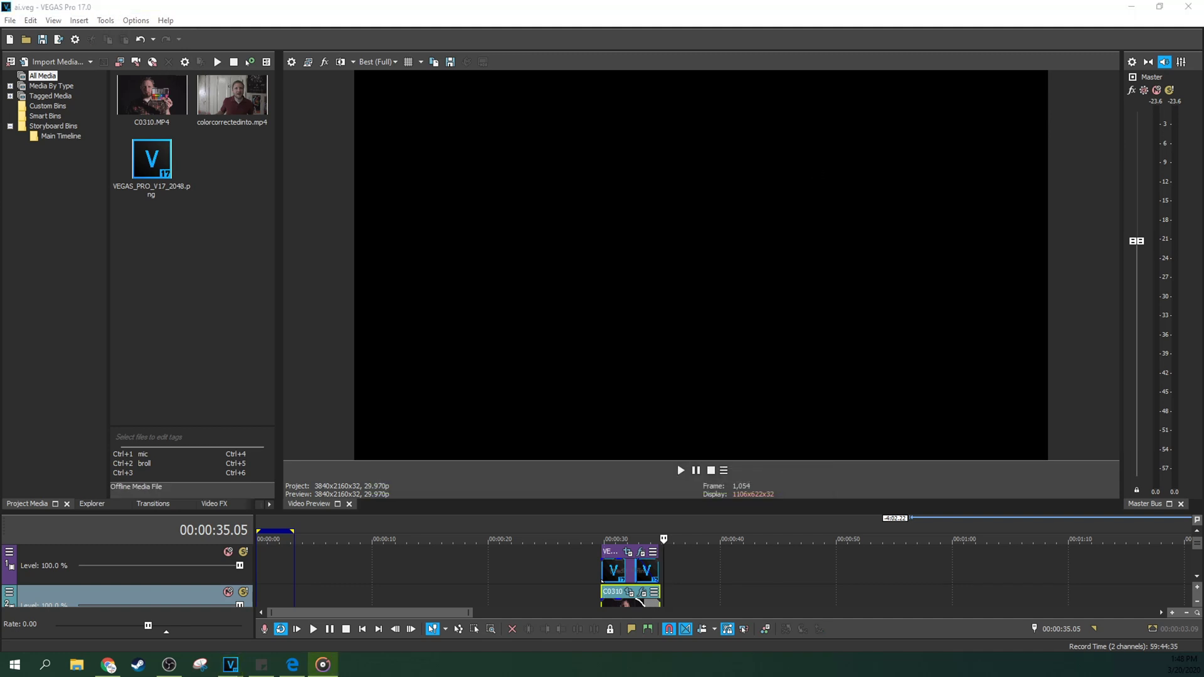
pyautogui.scroll(3, 496, 602)
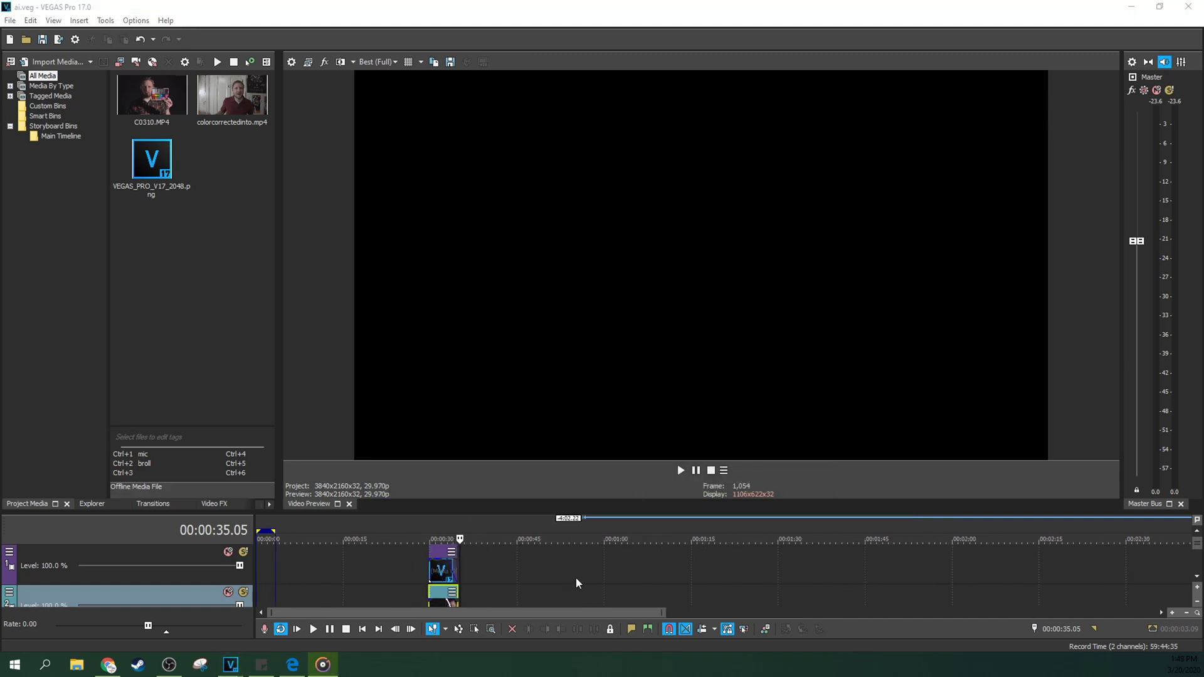